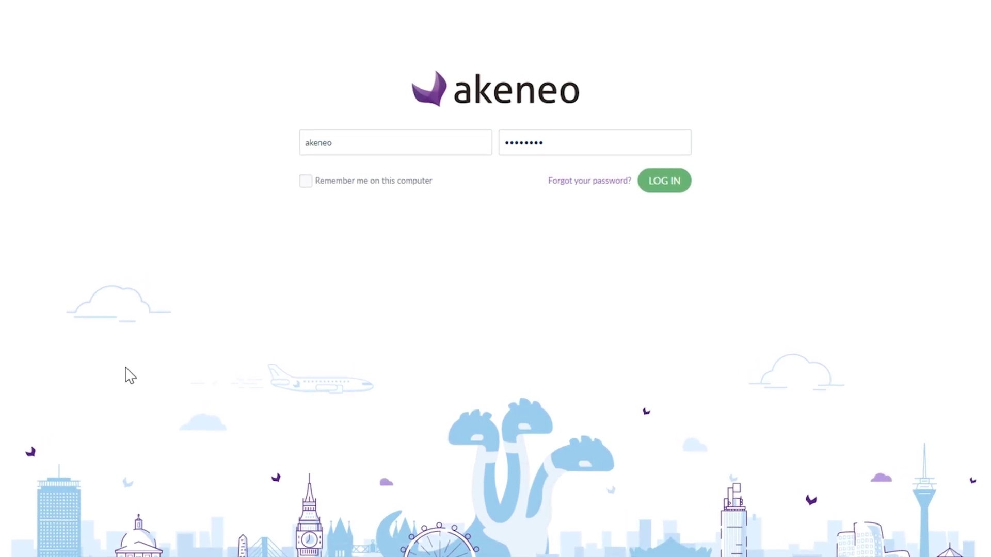
Step: Log in to Akeneo PIM with the entered username and password
click(650, 189)
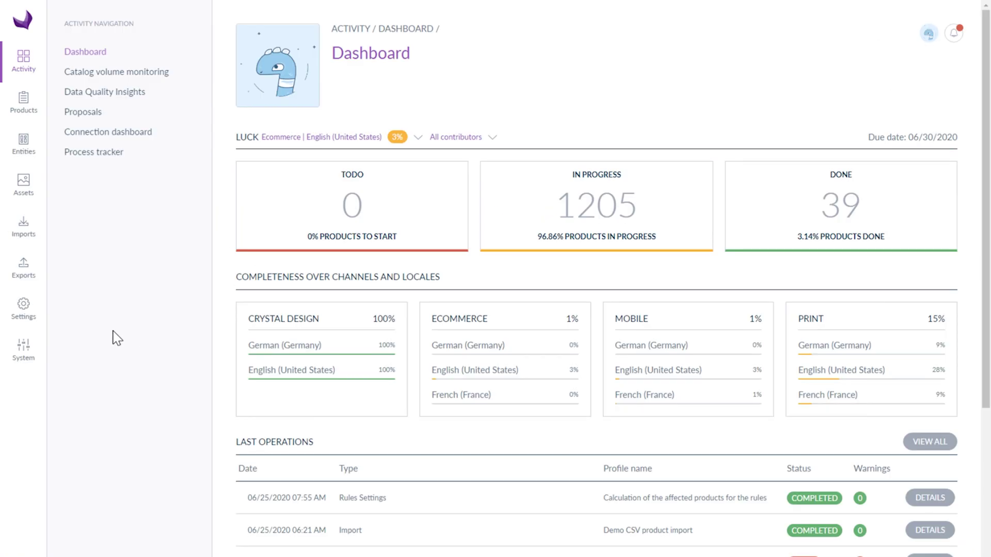
Step: Open Settings and scroll through the list of 82 attributes
click(28, 325)
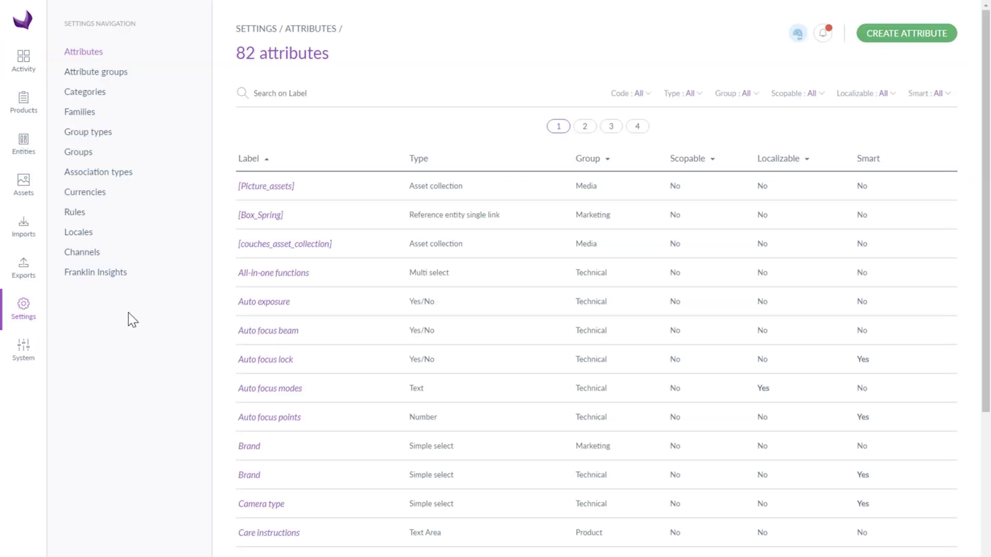
mouse_move(518, 299)
scroll(973, 308, down, 6)
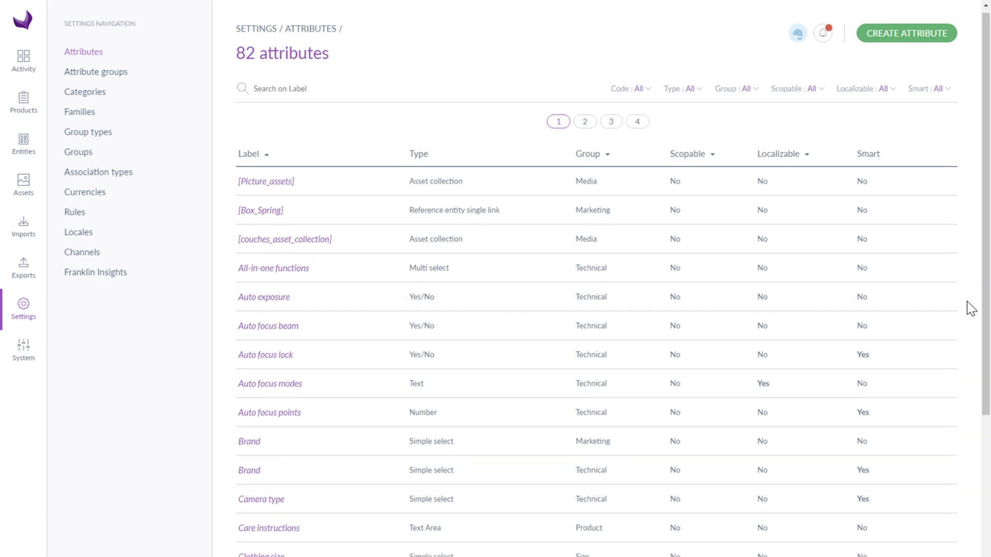
scroll(972, 308, up, 6)
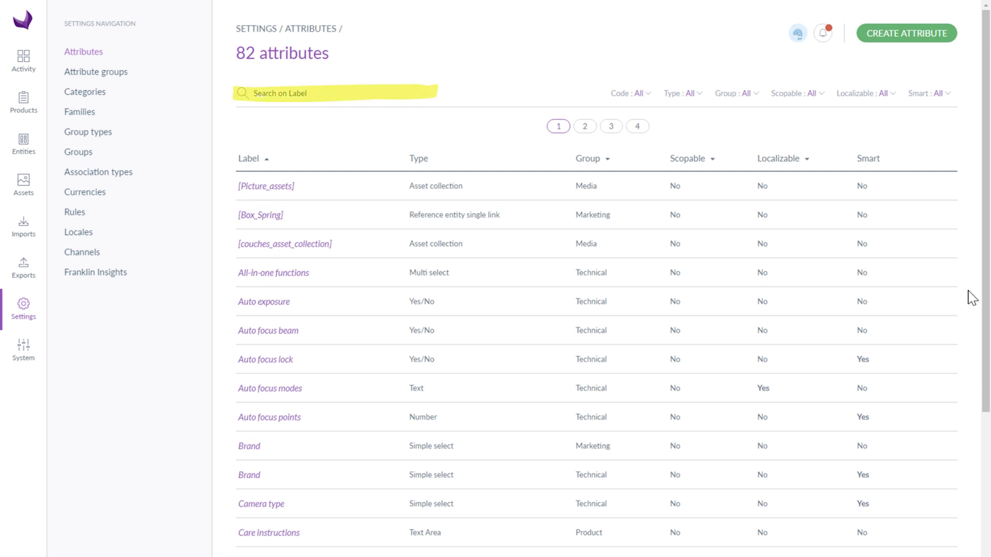
click(642, 95)
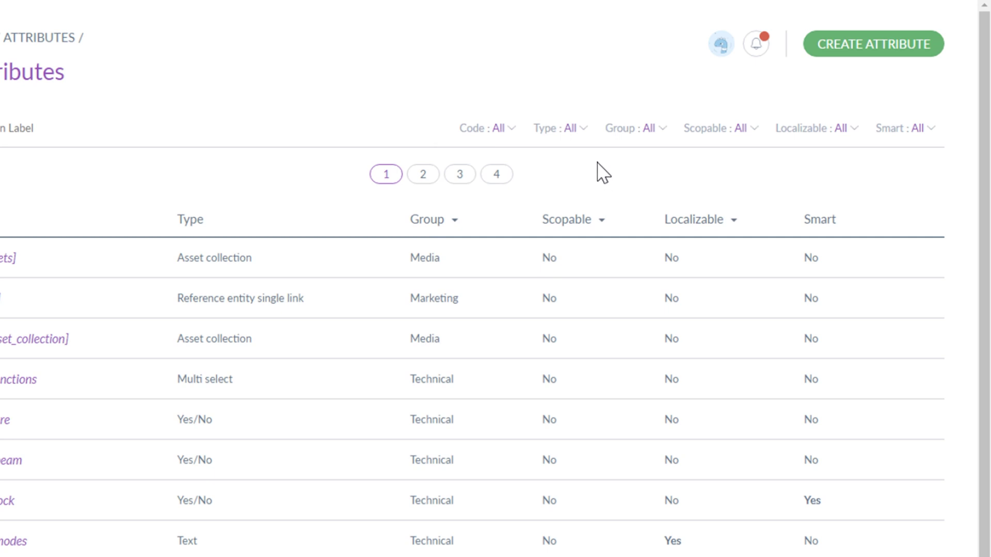
click(549, 128)
scroll(632, 190, down, 5)
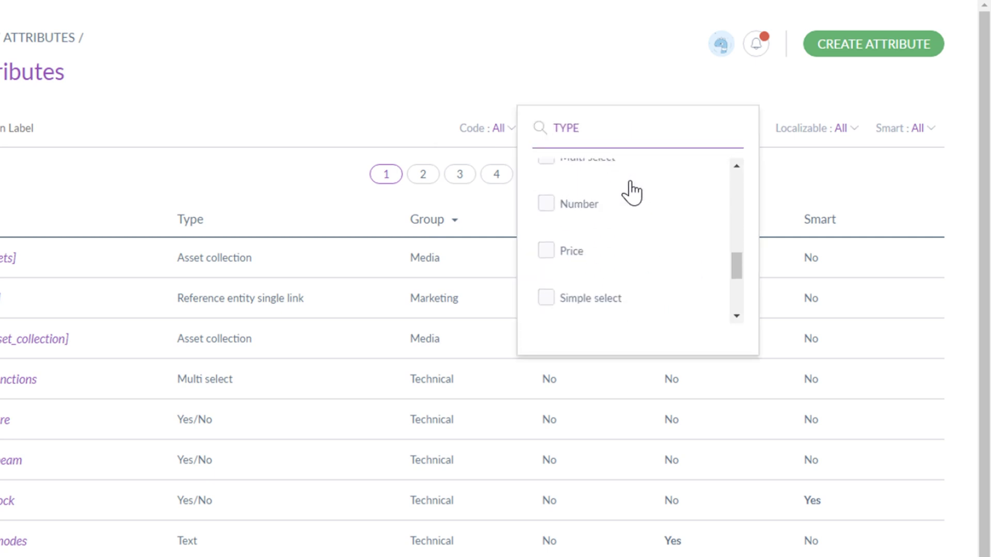
scroll(633, 190, up, 5)
click(768, 200)
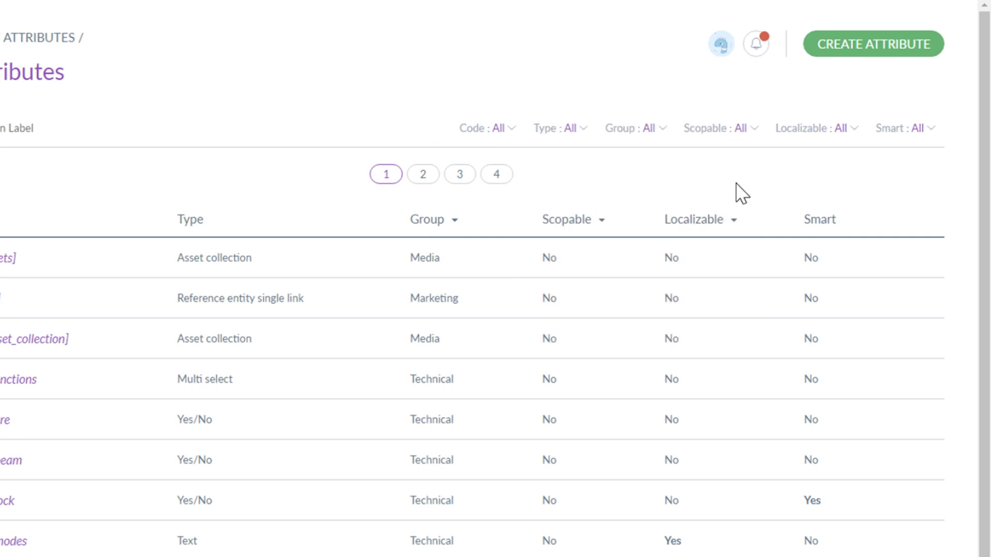
click(656, 128)
scroll(689, 199, down, 5)
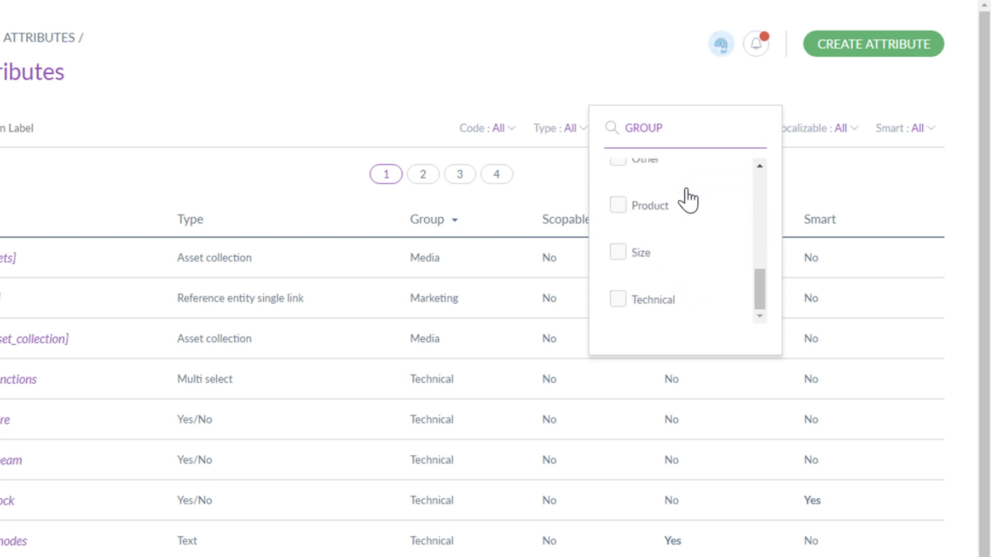
scroll(689, 199, up, 5)
click(789, 203)
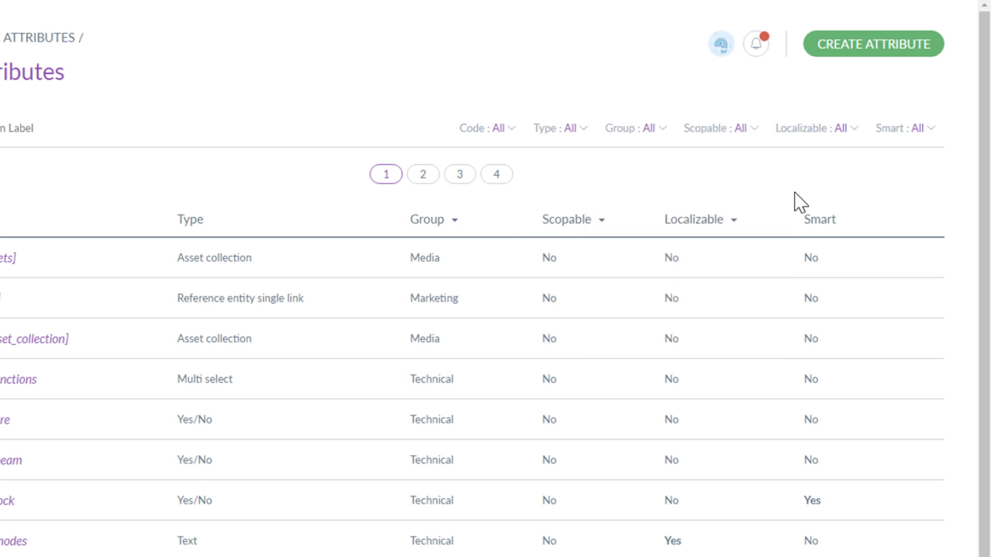
click(739, 133)
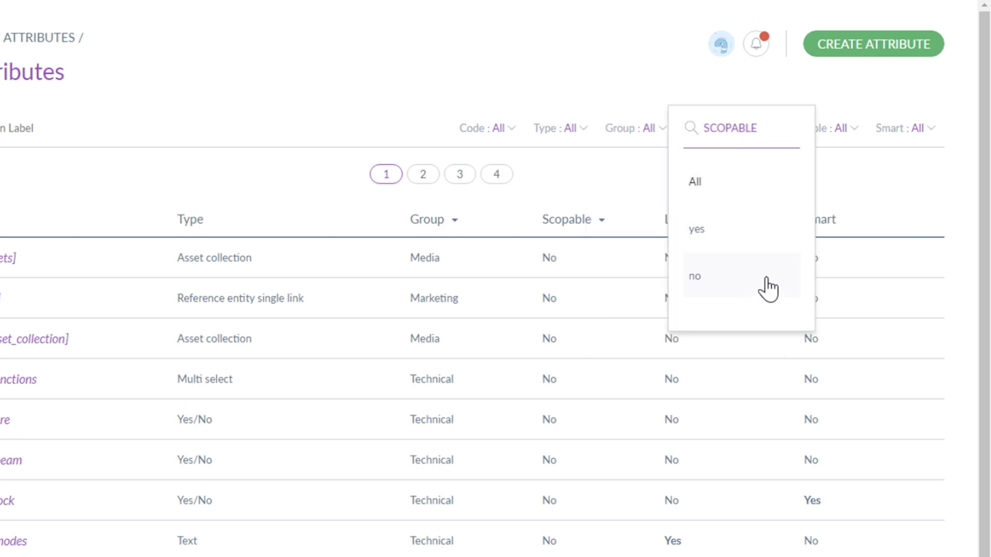
click(854, 210)
click(826, 138)
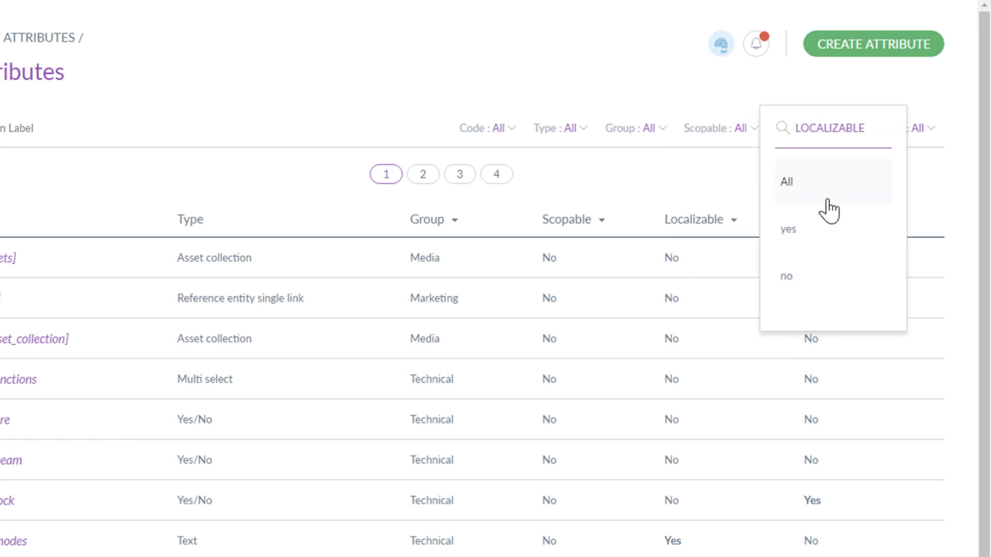
click(913, 214)
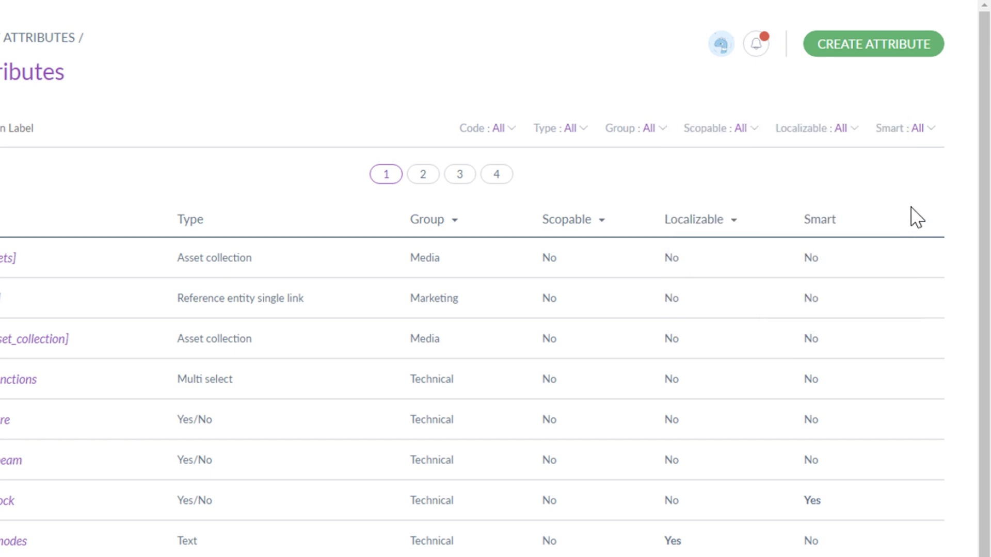
click(899, 136)
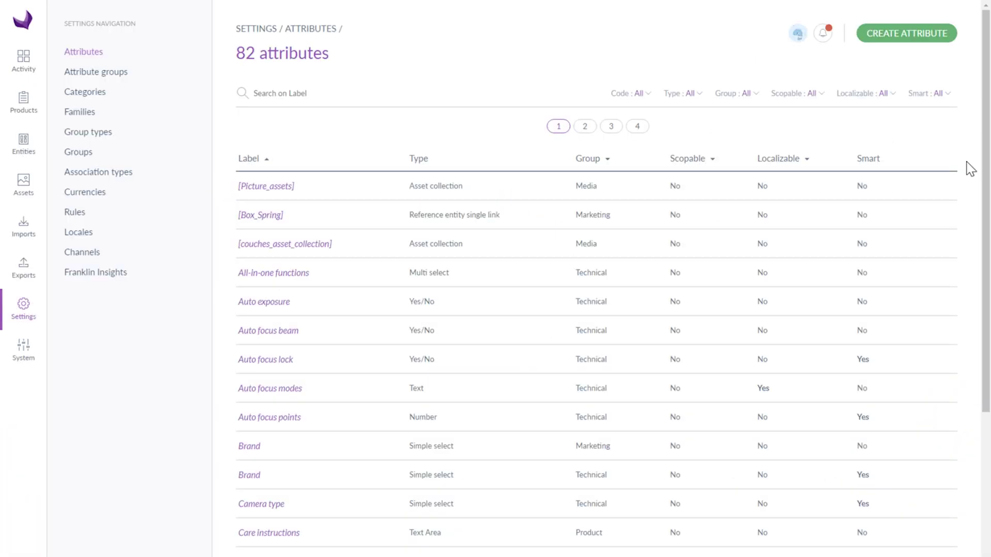
Step: Start creating a new attribute of type Date
click(904, 35)
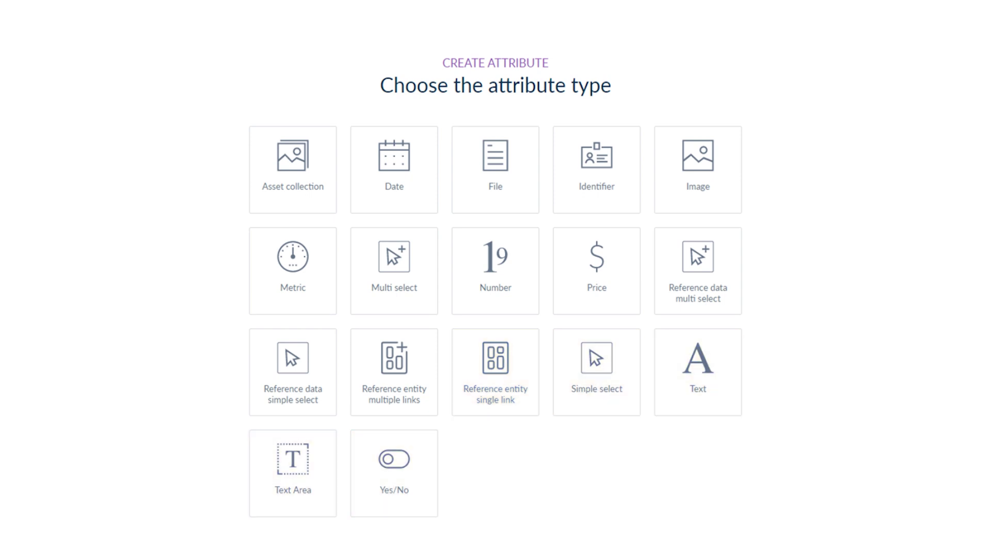
click(400, 166)
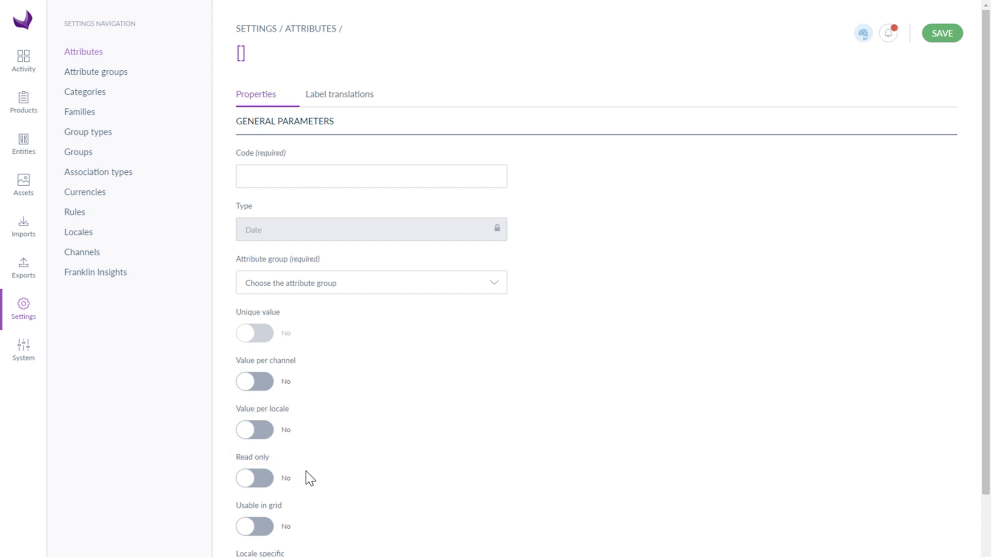
Step: Review the Date attribute's properties and show its German, English and French label fields
scroll(301, 464, down, 2)
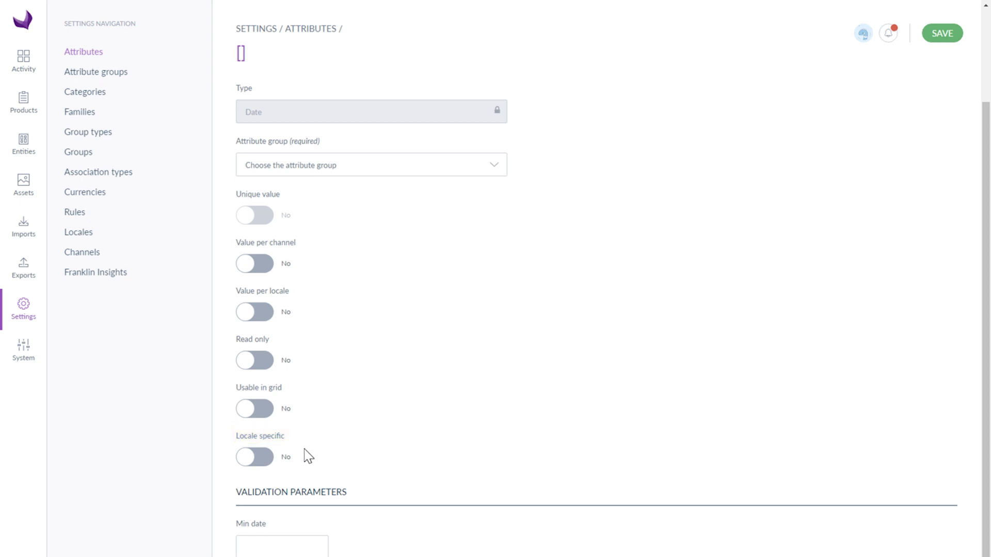
scroll(308, 456, down, 1)
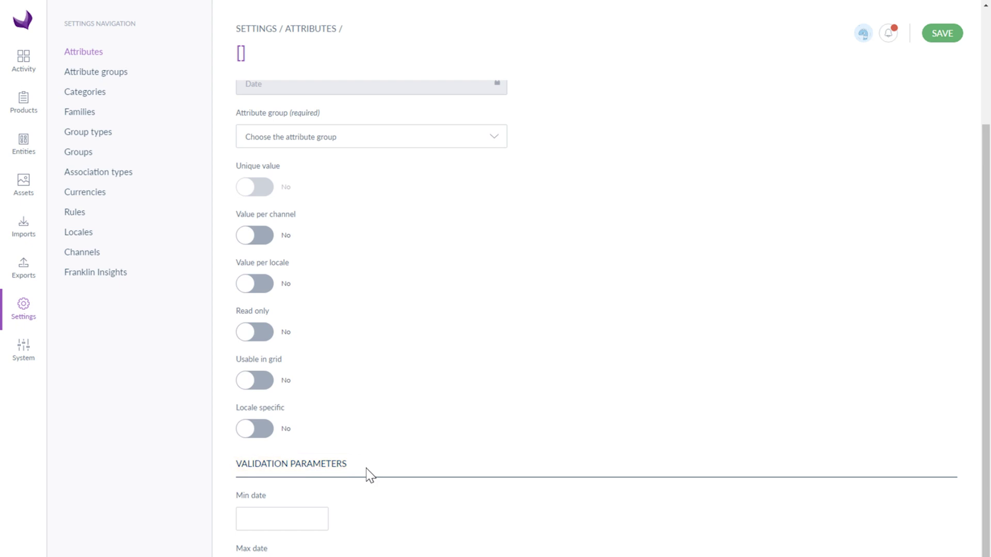
scroll(370, 475, up, 5)
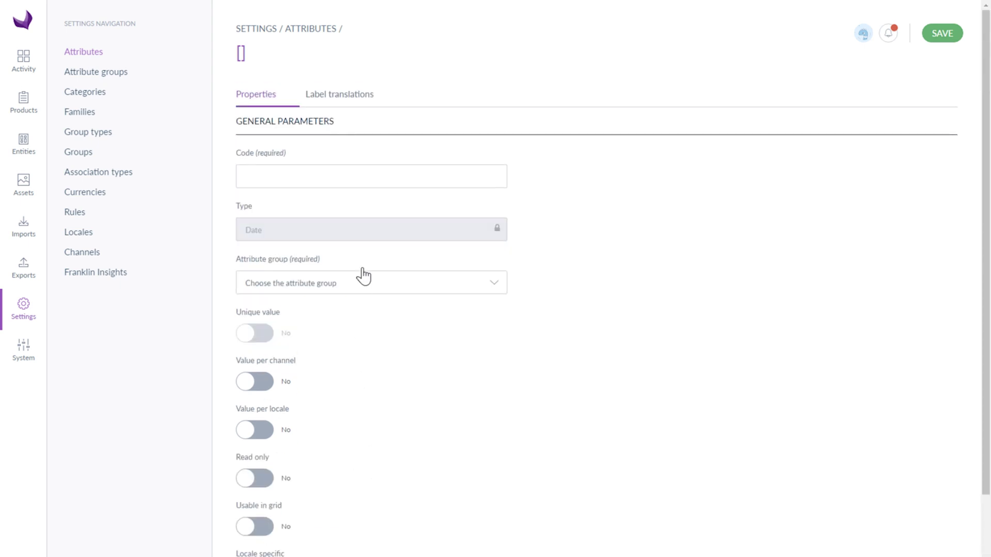
click(352, 103)
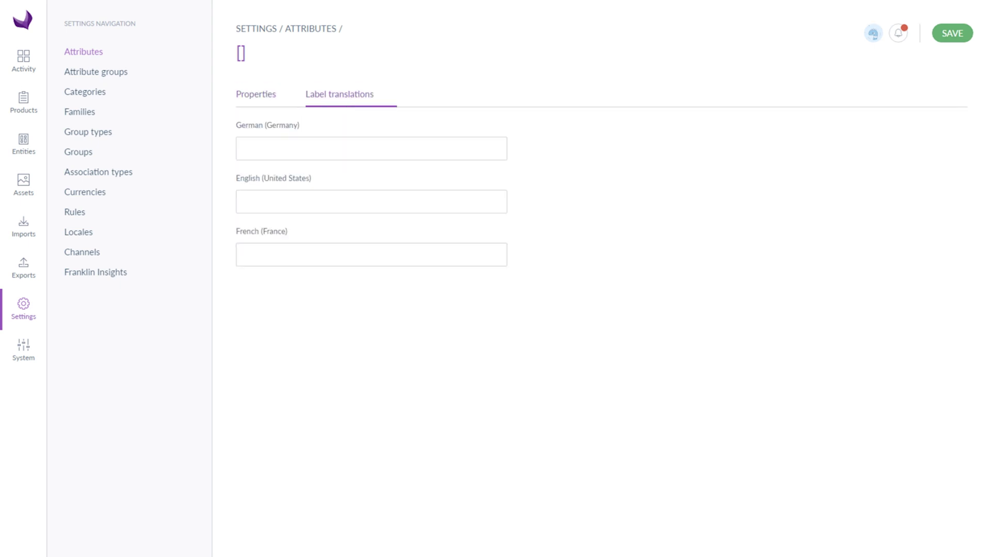
Step: Save the Date attribute with code production_date, Technical group and label 'Production Date'
click(256, 95)
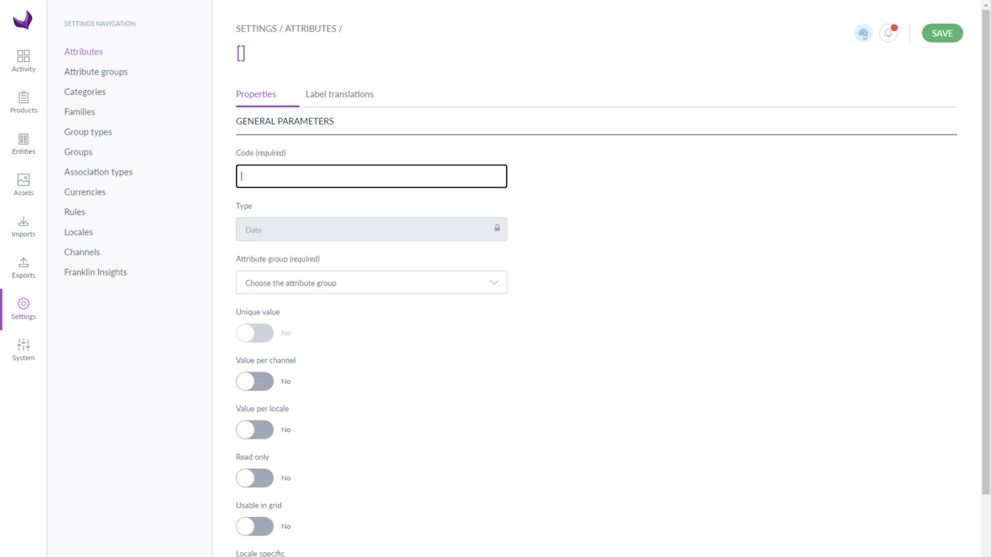
text(production_date)
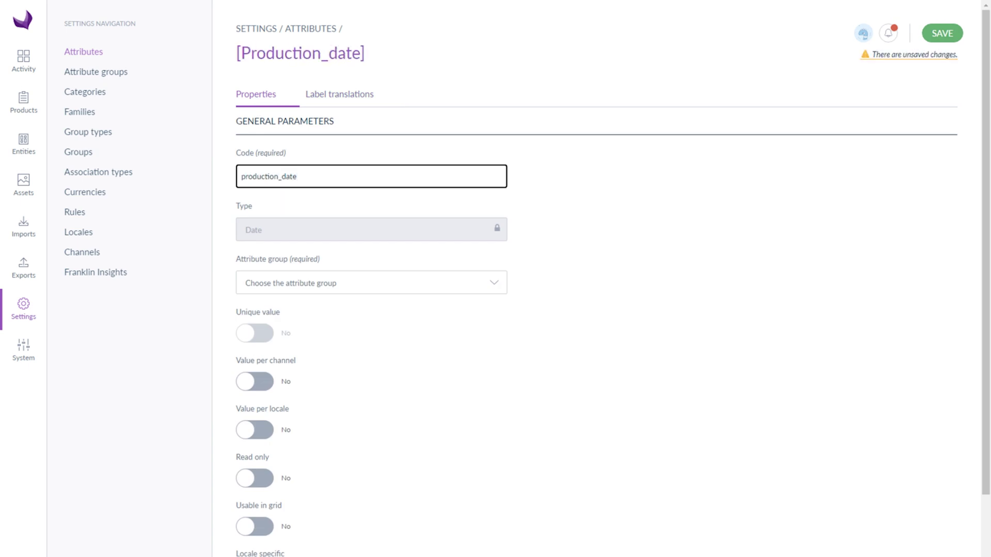
click(287, 285)
click(284, 379)
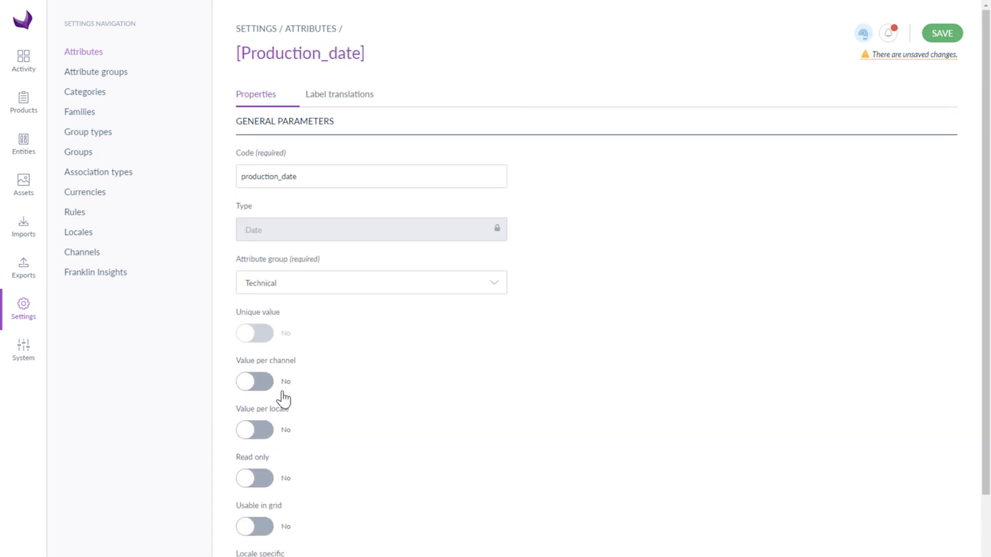
click(339, 107)
text(Production)
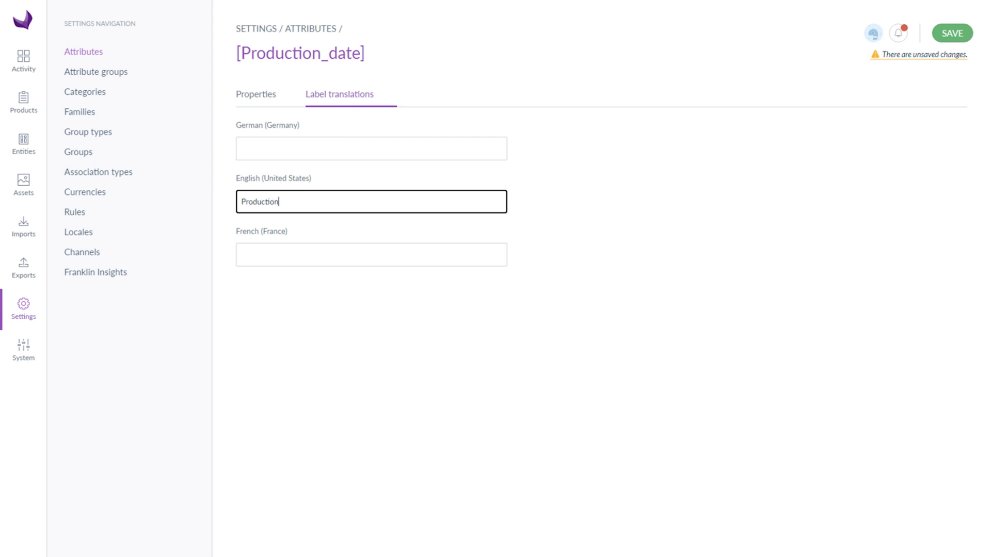
text( Date)
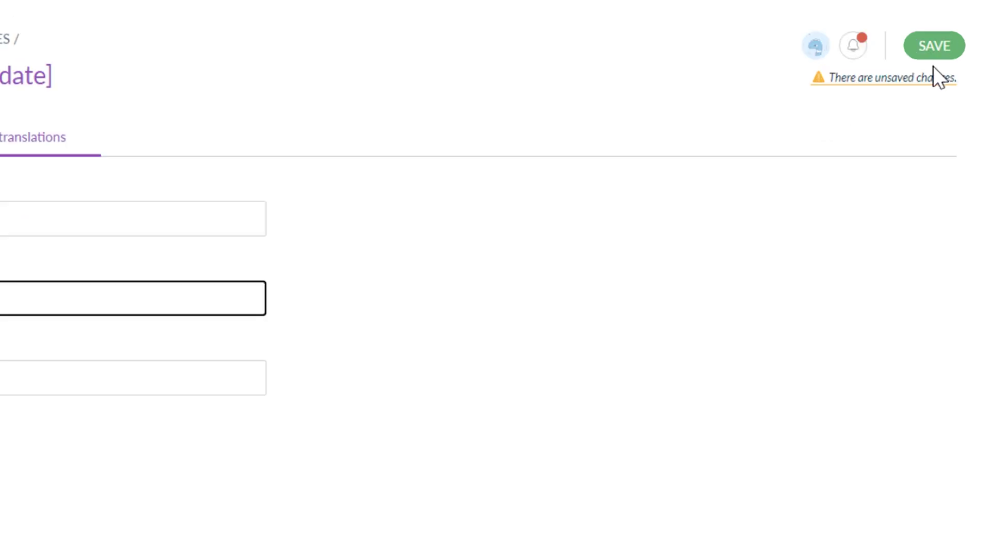
click(934, 45)
Step: Back in the attributes list, filter by 'pro' and begin another new attribute
click(85, 54)
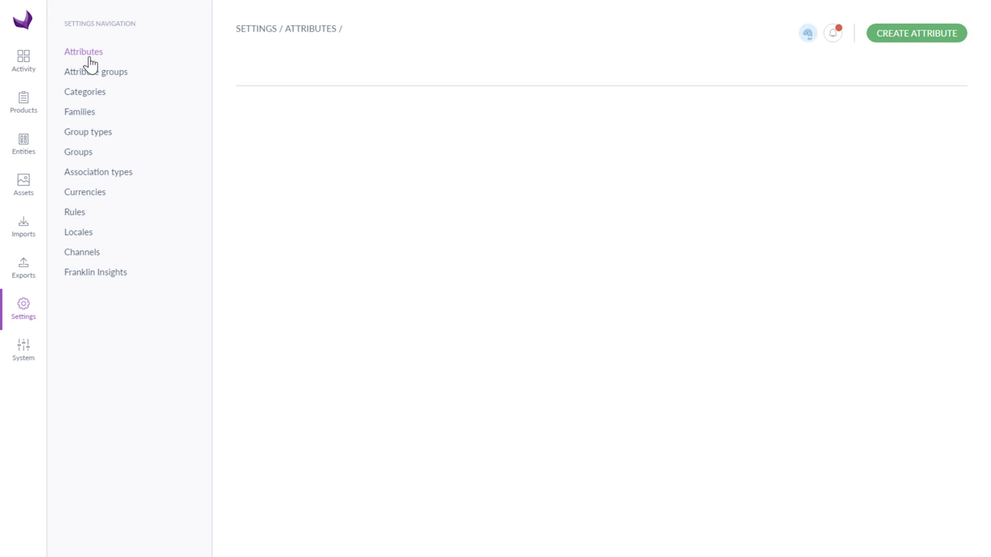
text(pro)
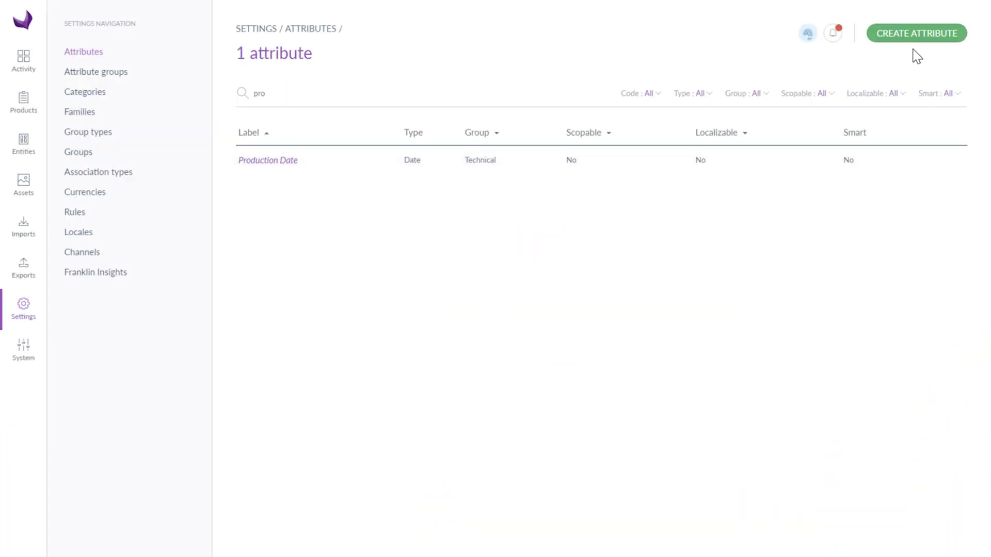
click(911, 40)
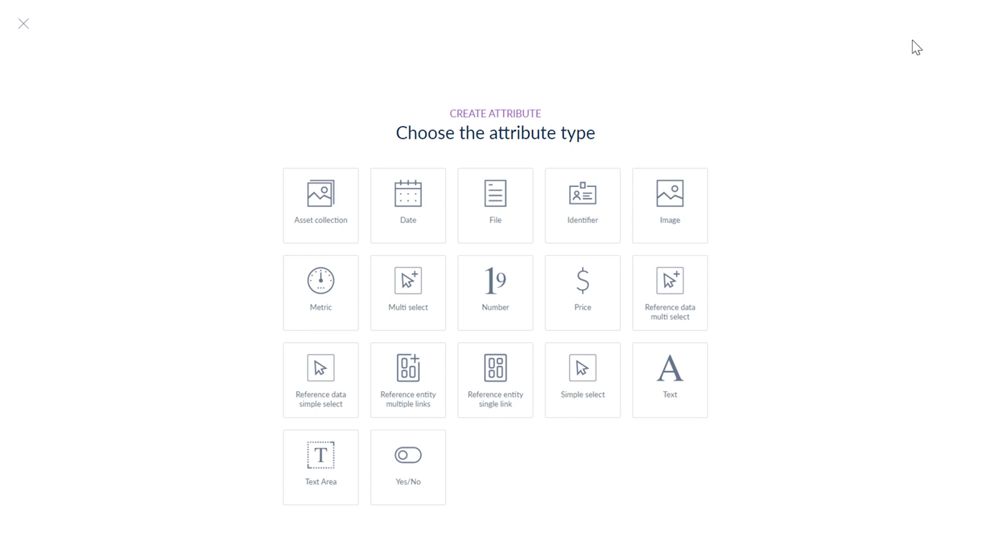
Step: Choose the Simple select type with code simple_select in the Marketing group
click(599, 362)
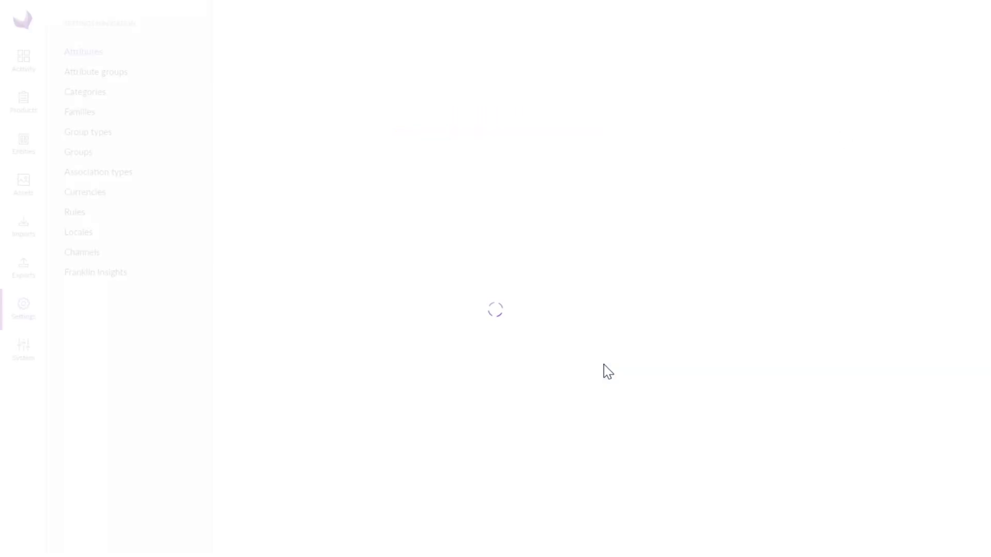
text(sim)
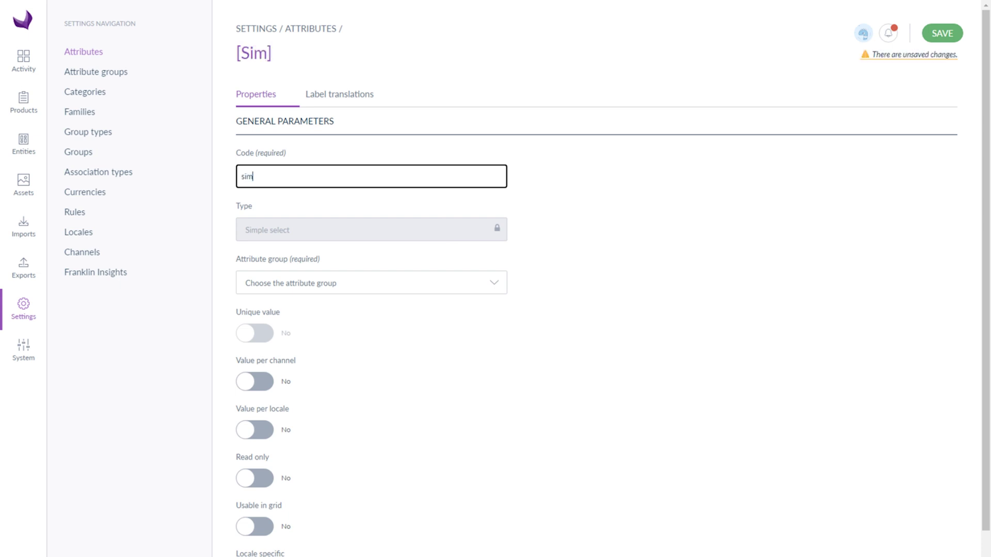
text(ple_select)
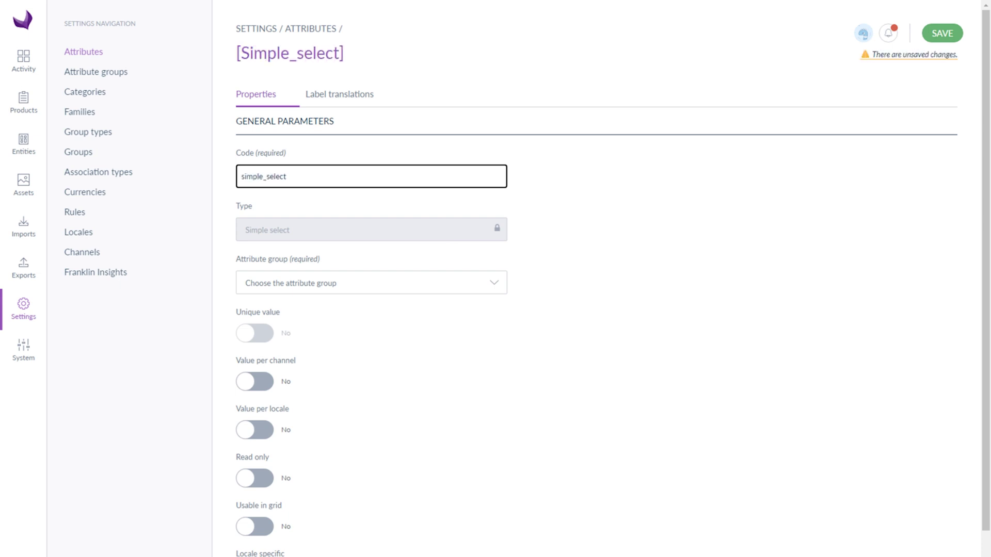
click(413, 283)
click(412, 348)
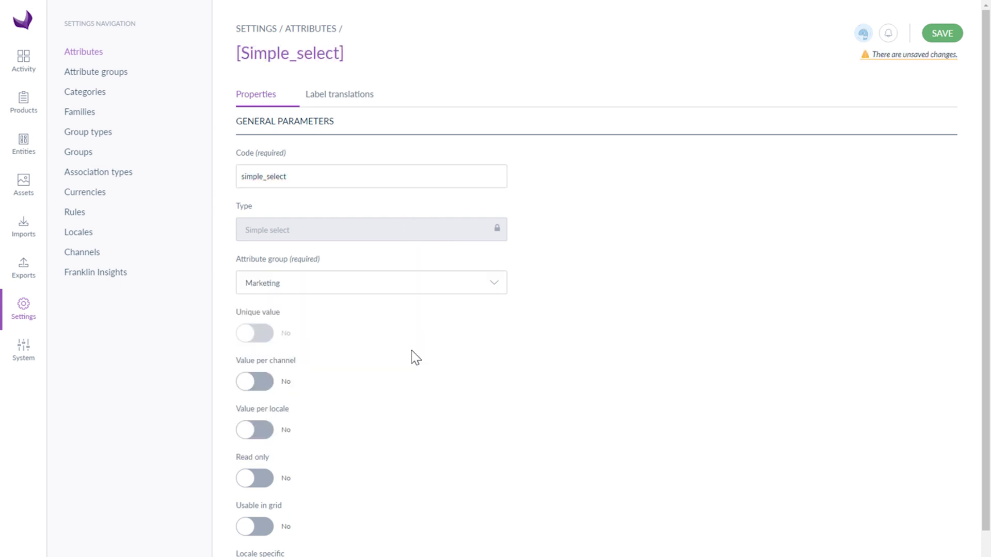
scroll(413, 360, down, 2)
scroll(409, 360, up, 2)
Step: Give it the English (United States) label 'Simple Select' and save
click(342, 96)
click(352, 198)
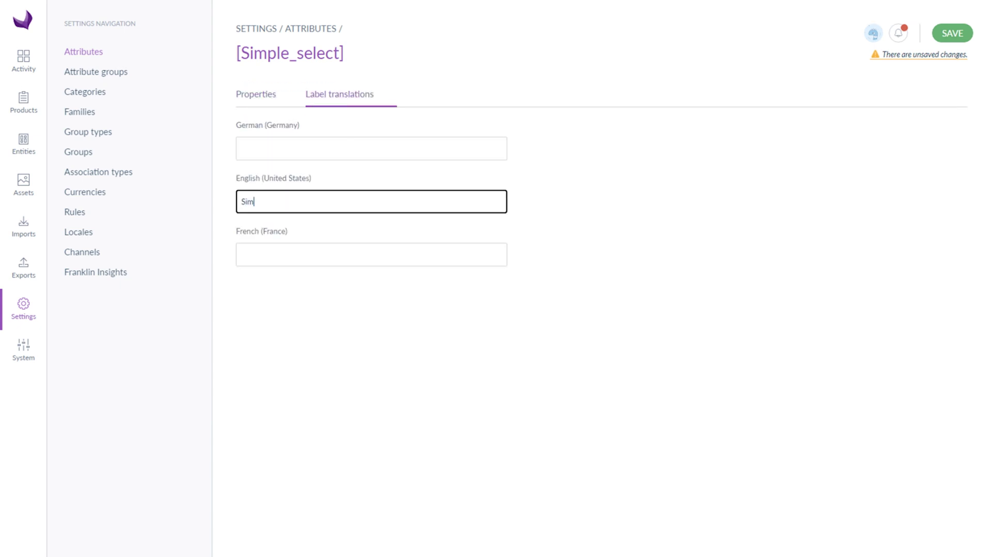
text(Simple Select)
click(949, 35)
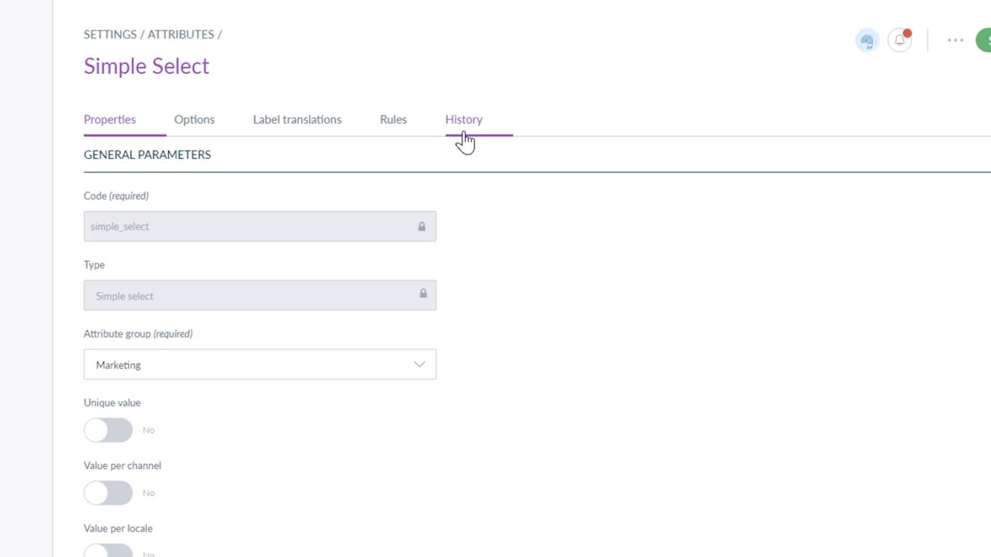
Step: Add option option_1 with en_US label Option1, then view the empty Rules section
click(199, 137)
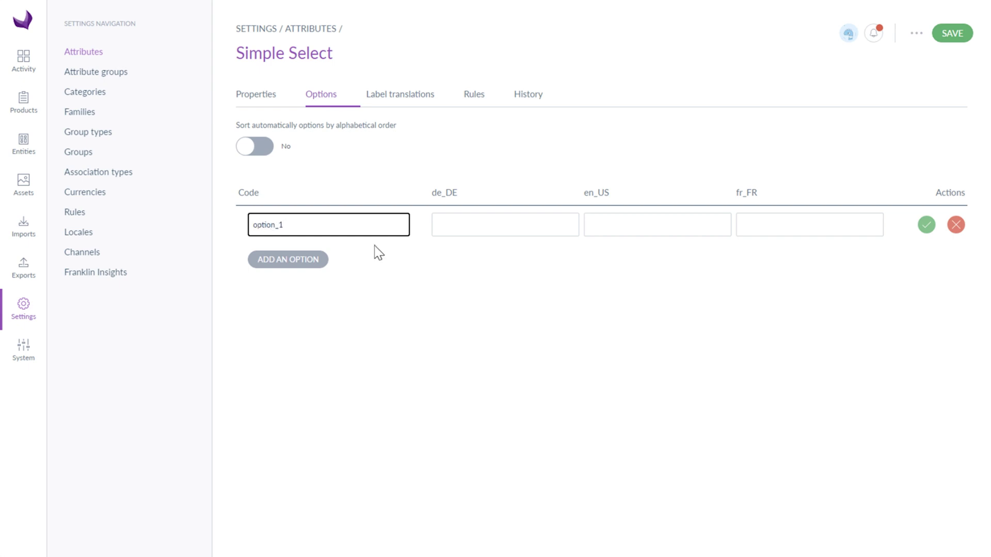
key(Tab)
key(Tab)
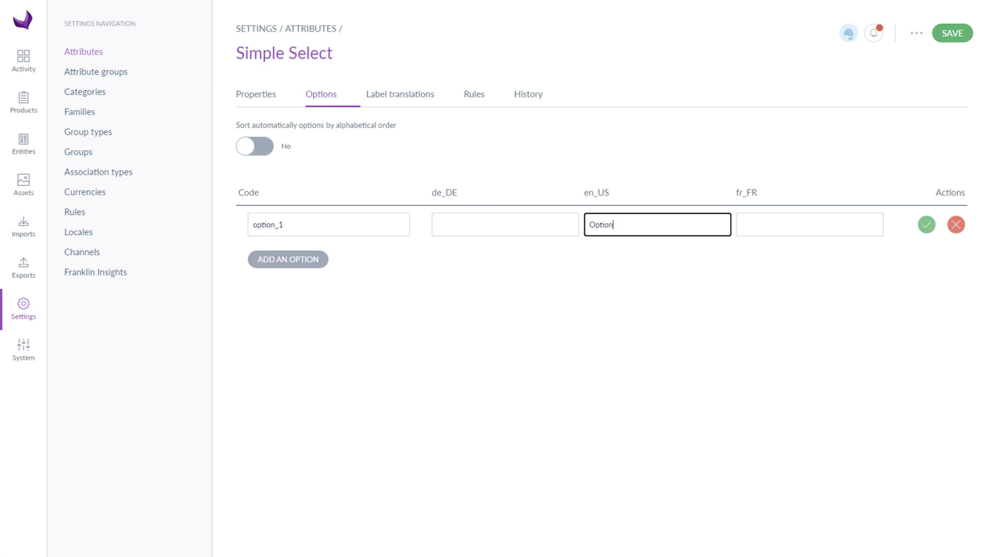
click(926, 225)
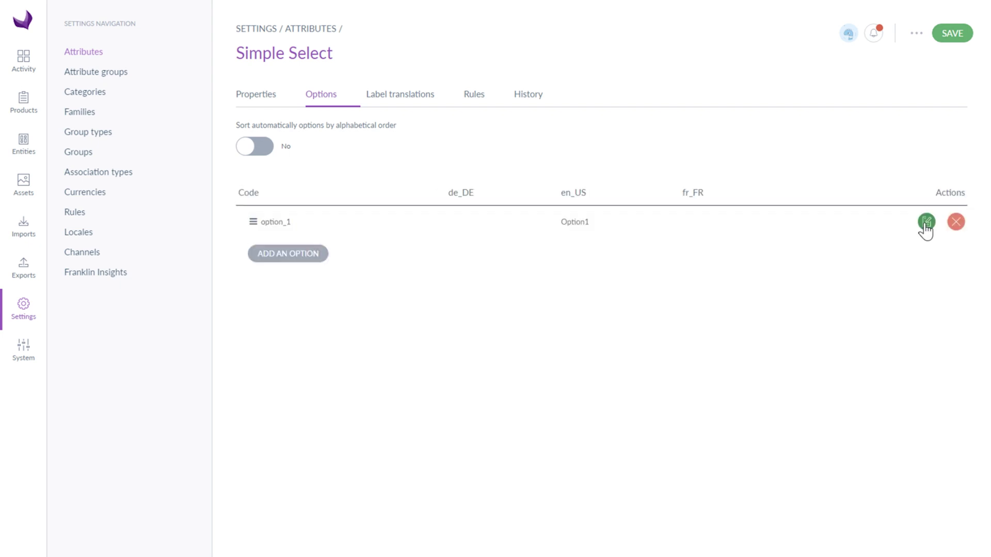
click(479, 102)
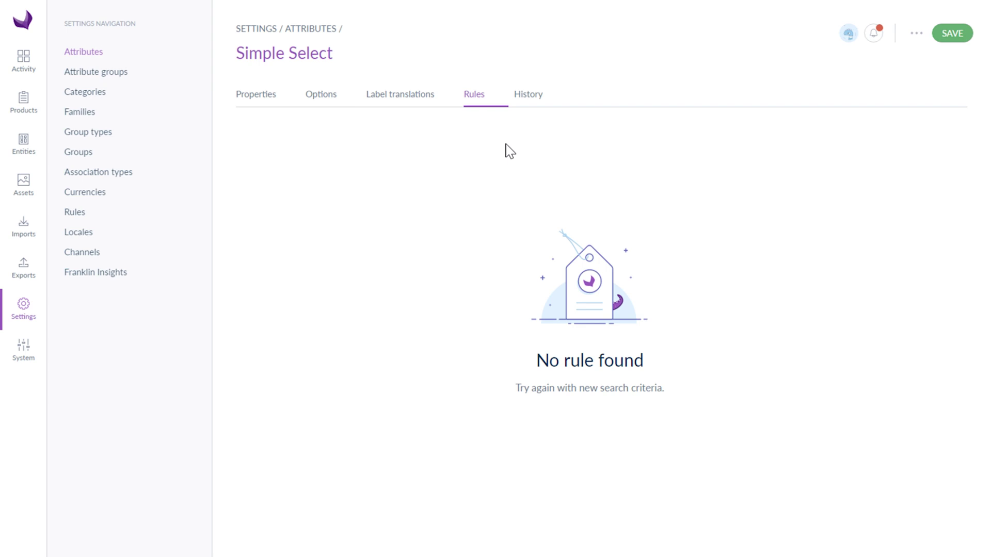
Step: Check the Simple Select attribute's two history versions, then save it
click(524, 100)
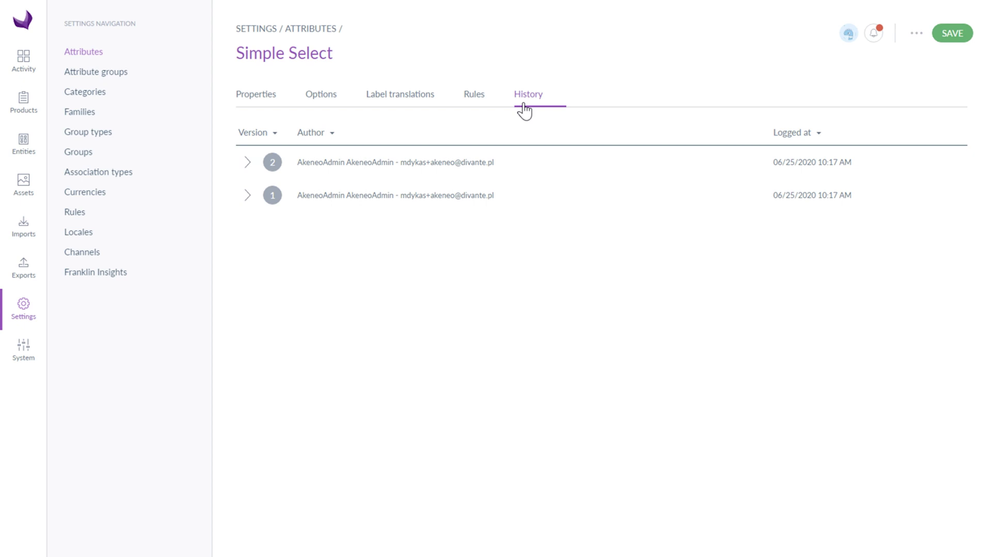
click(953, 36)
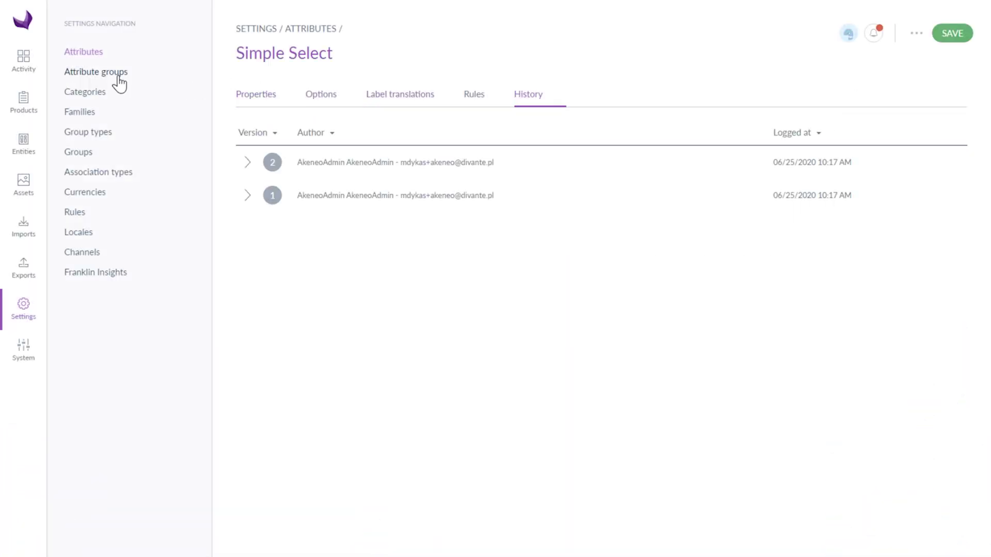
Step: Go to the Attribute groups settings page
click(119, 78)
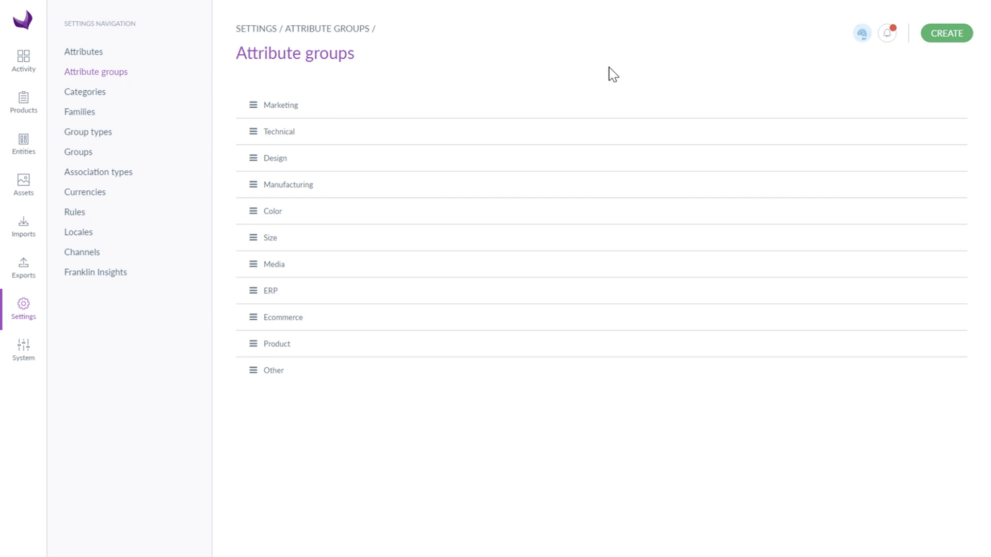
Step: Create and save group code example_of_attribute_group, English label 'Example of Attribute Group'
click(946, 37)
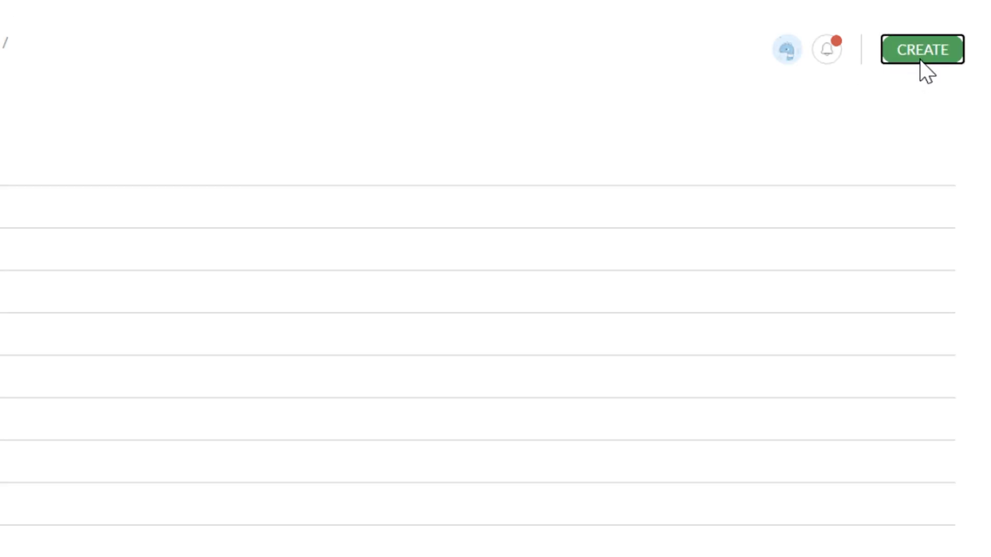
click(371, 176)
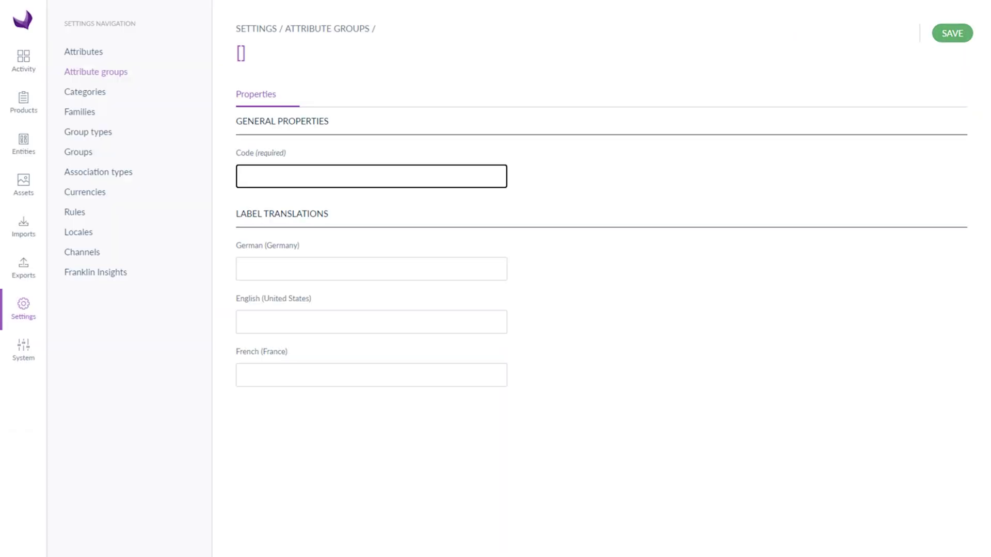
text(example_of)
text(_attribute_group)
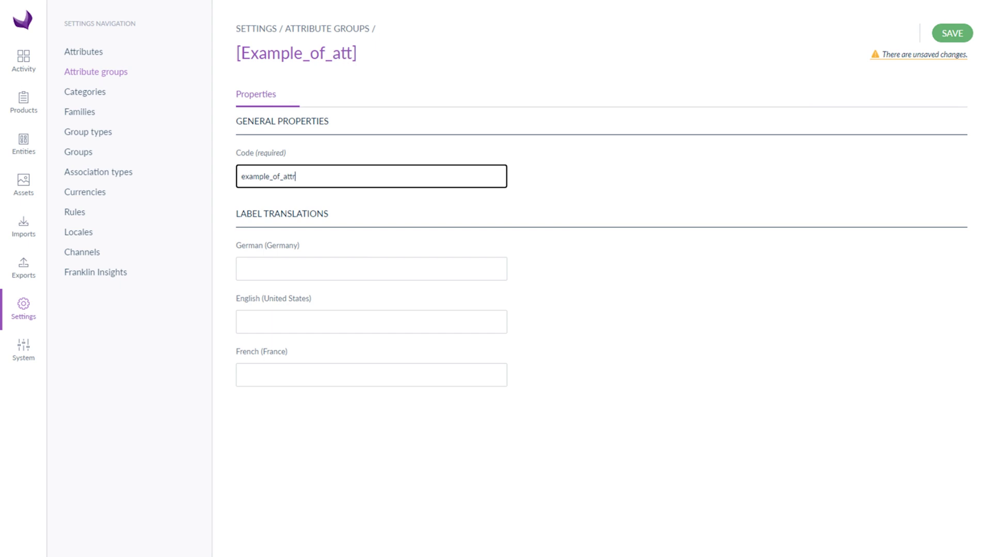
click(309, 322)
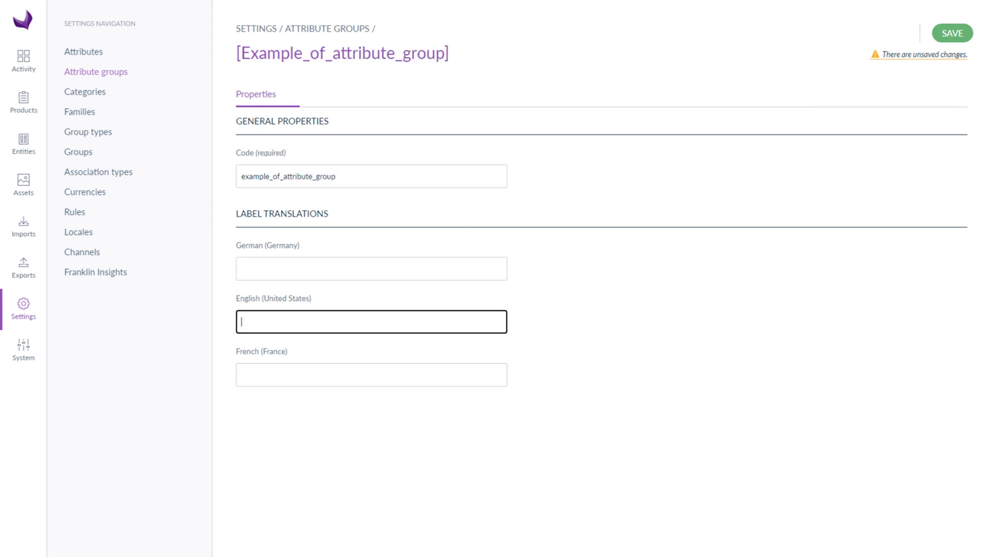
text(Example of Attribute Group)
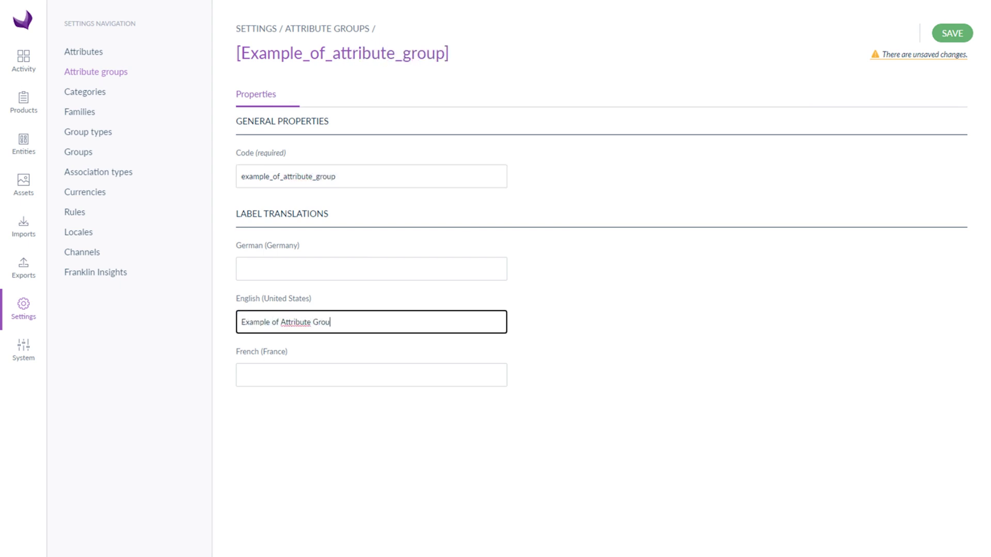
click(944, 38)
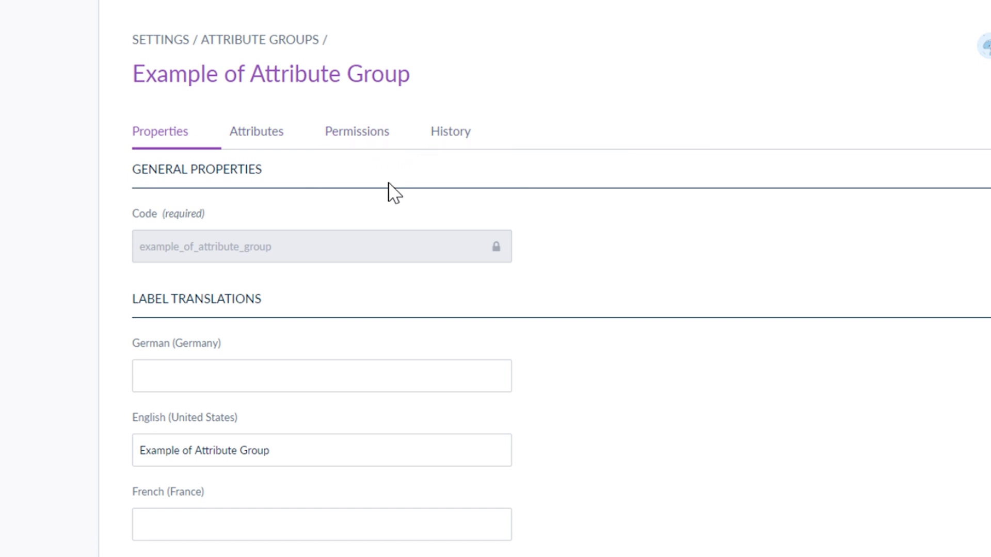
Step: Review the new group's Attributes tab, browsing attributes to add without selecting any
click(276, 139)
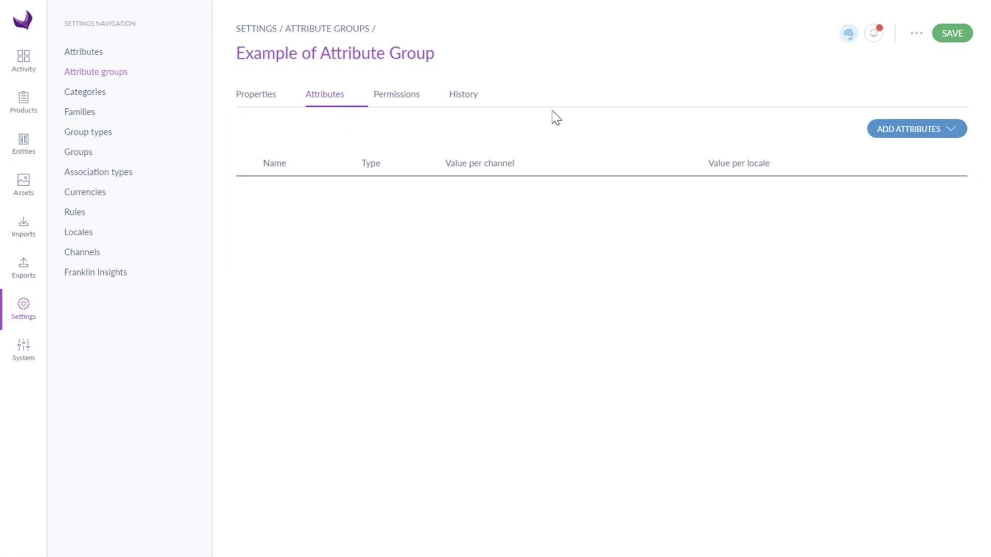
click(945, 130)
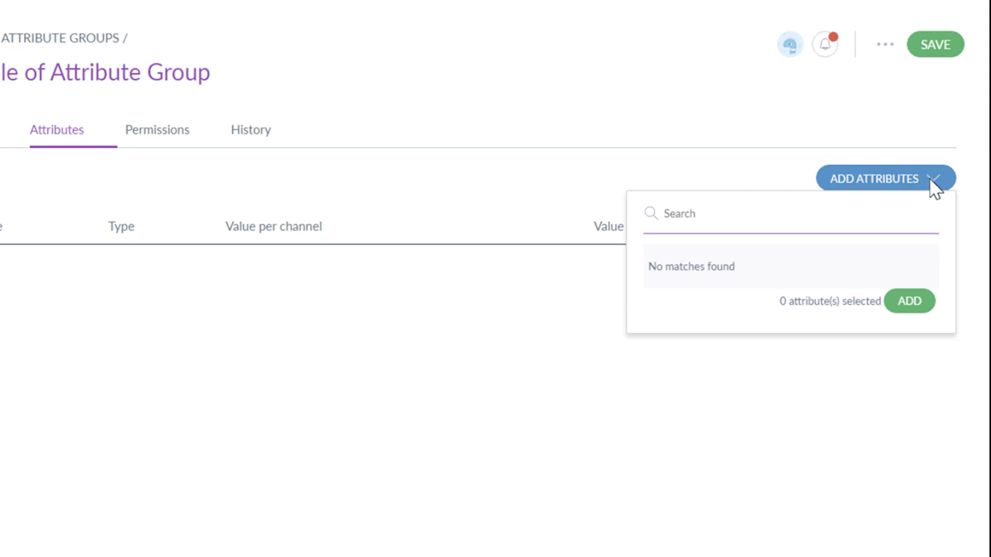
click(934, 180)
Step: Check the group's Permissions and History, save it again, and go back to the Attribute groups list
click(168, 133)
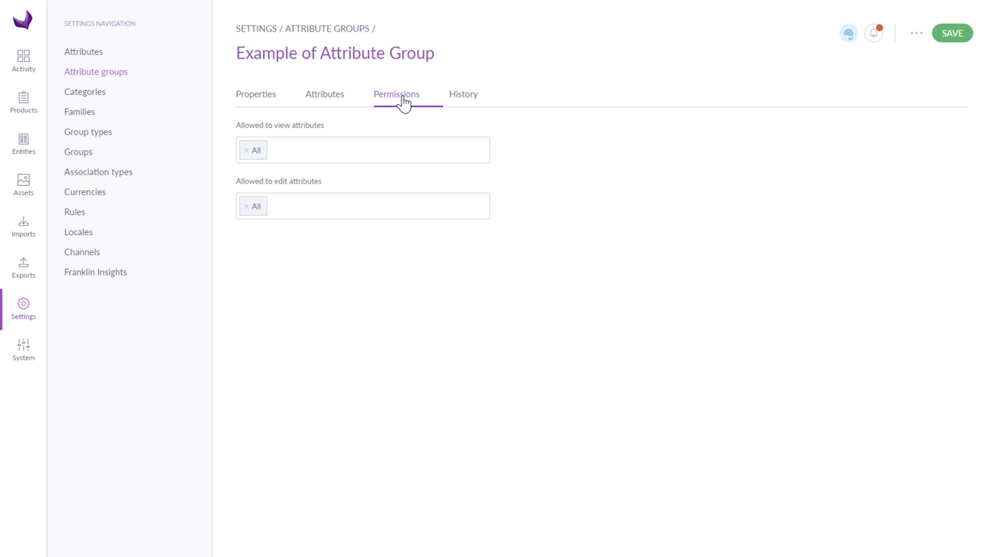
click(458, 102)
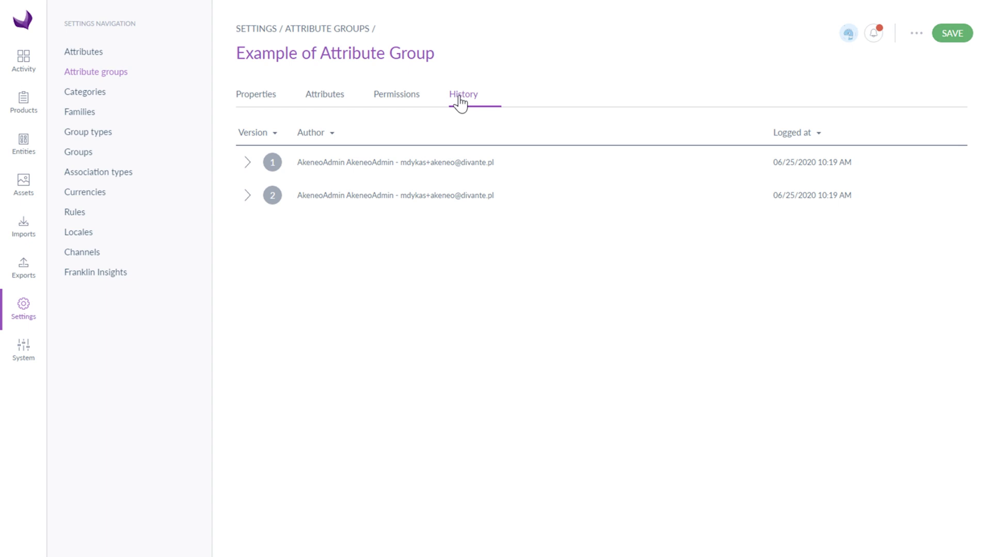
click(950, 34)
click(123, 74)
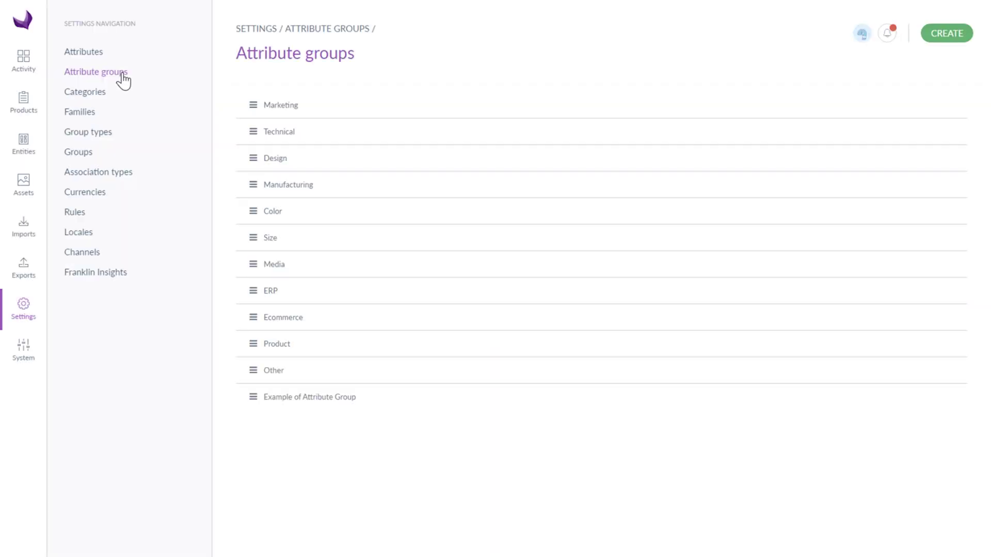